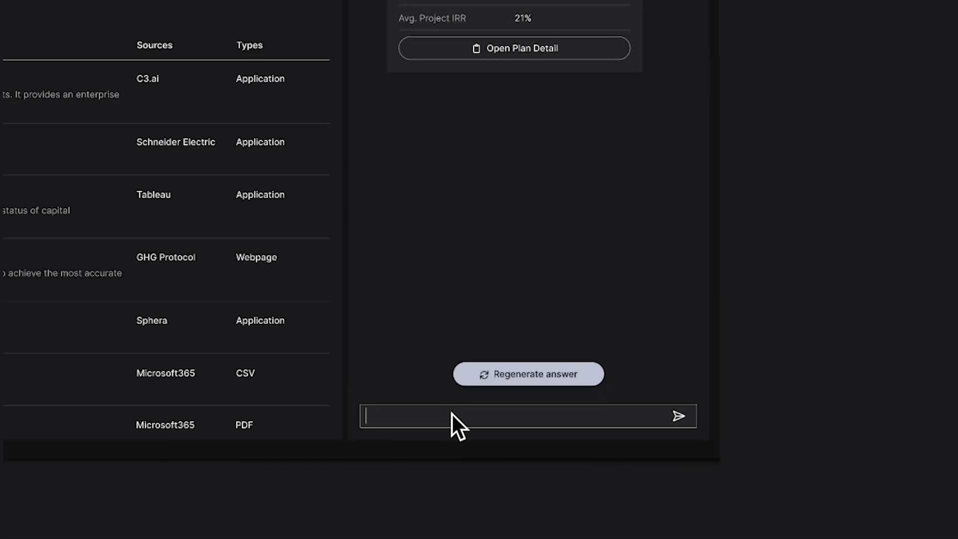
type("How can I get my plan back on track?")
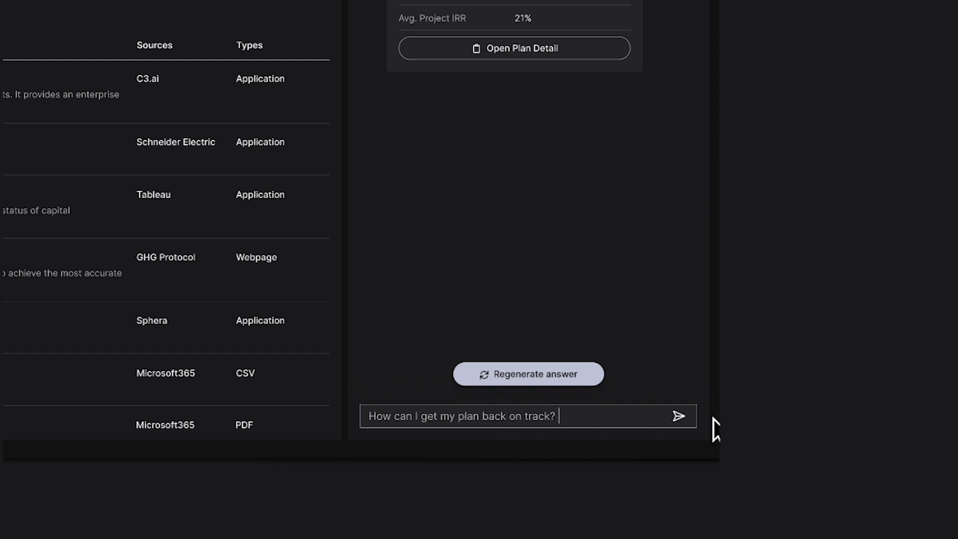
Step: Send 'How can I get my plan back on track?' and get three recommended actions, selecting the first
left_click(678, 420)
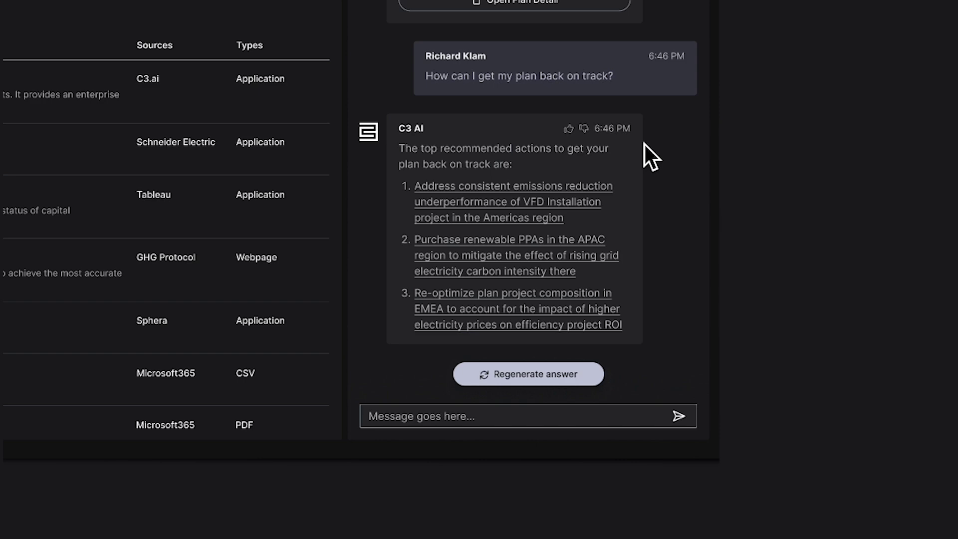
left_click(545, 200)
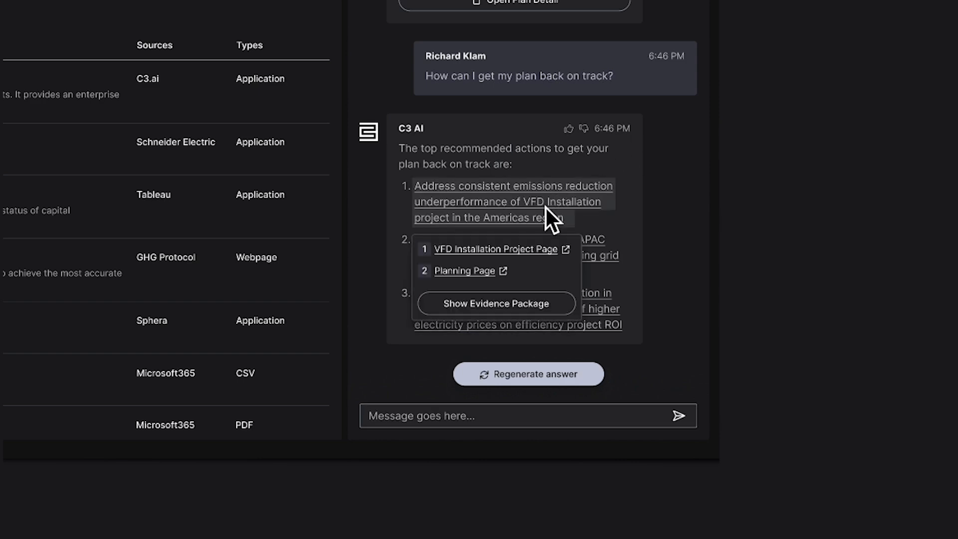
Step: Show the evidence package for the Americas VFD Installation recommendation with three underperforming projects
left_click(497, 303)
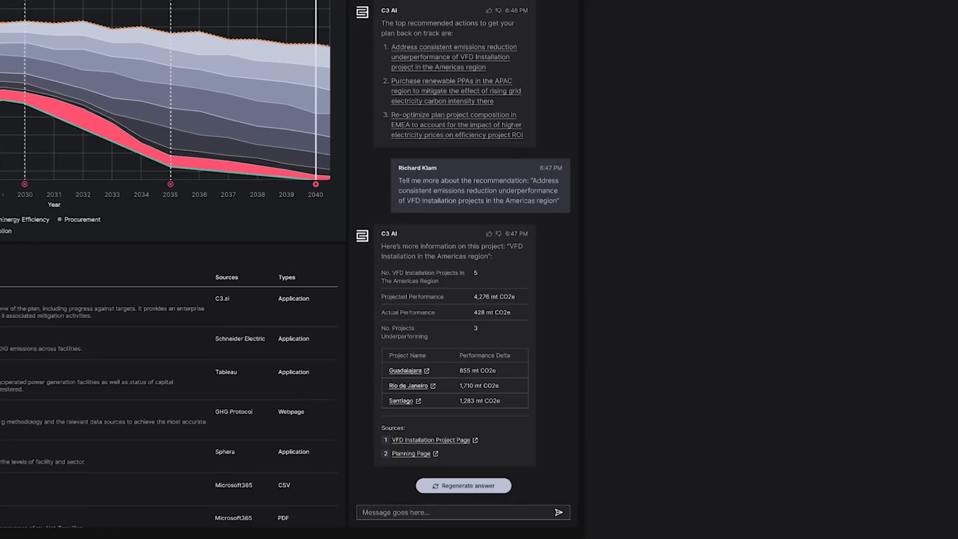